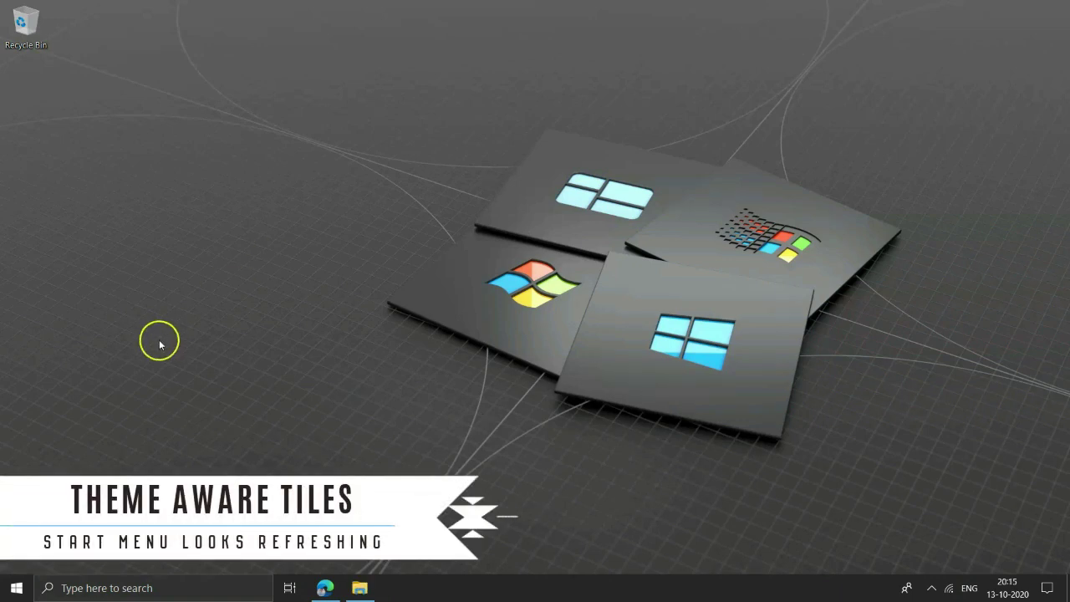
Open Start and use the letter grid to jump to the apps starting with G
left_click(17, 588)
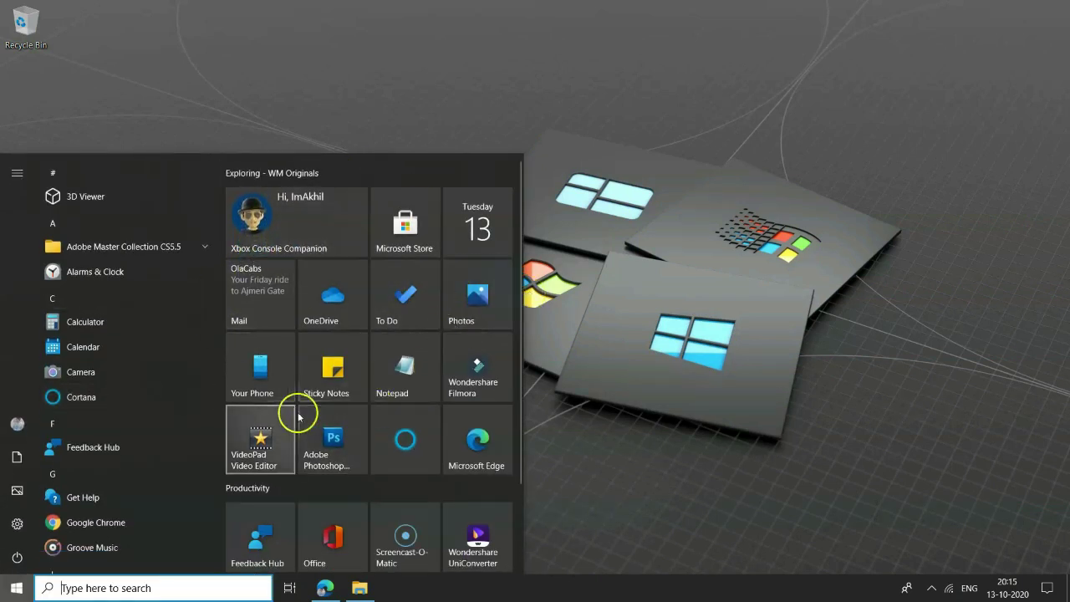
left_click(57, 473)
left_click(112, 309)
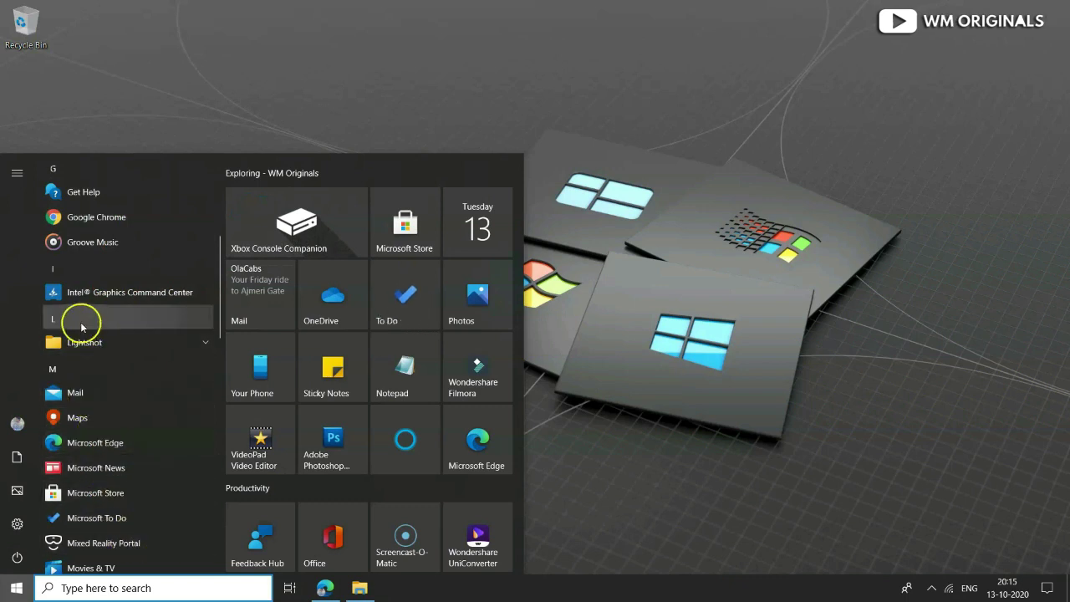
scroll(78, 322, "down", 10)
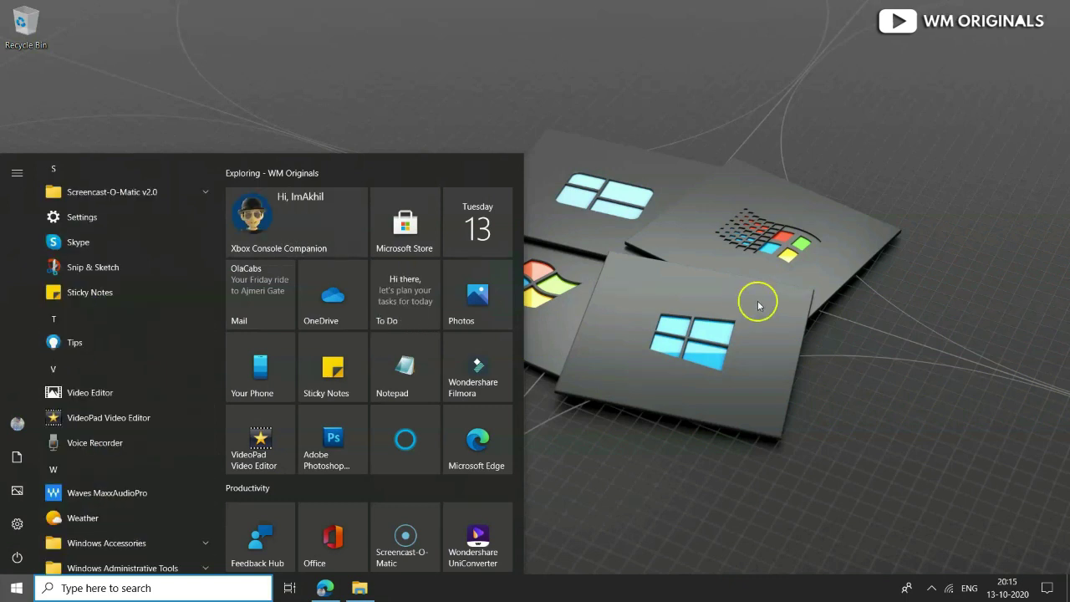
Set the Windows colour mode to Light in Personalization > Colors and view the light Start tiles
left_click(20, 524)
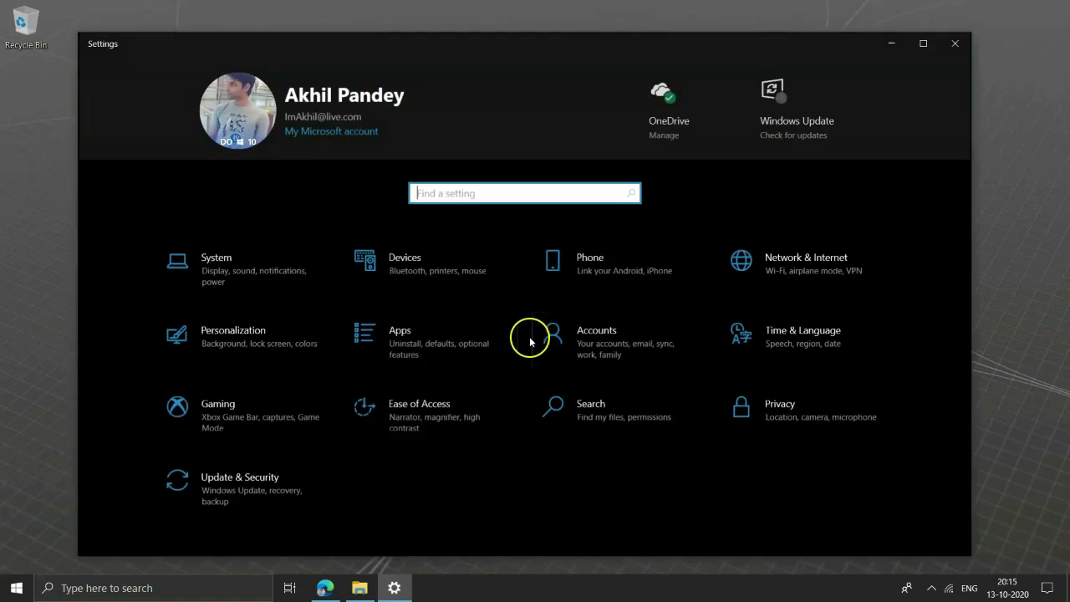
left_click(280, 330)
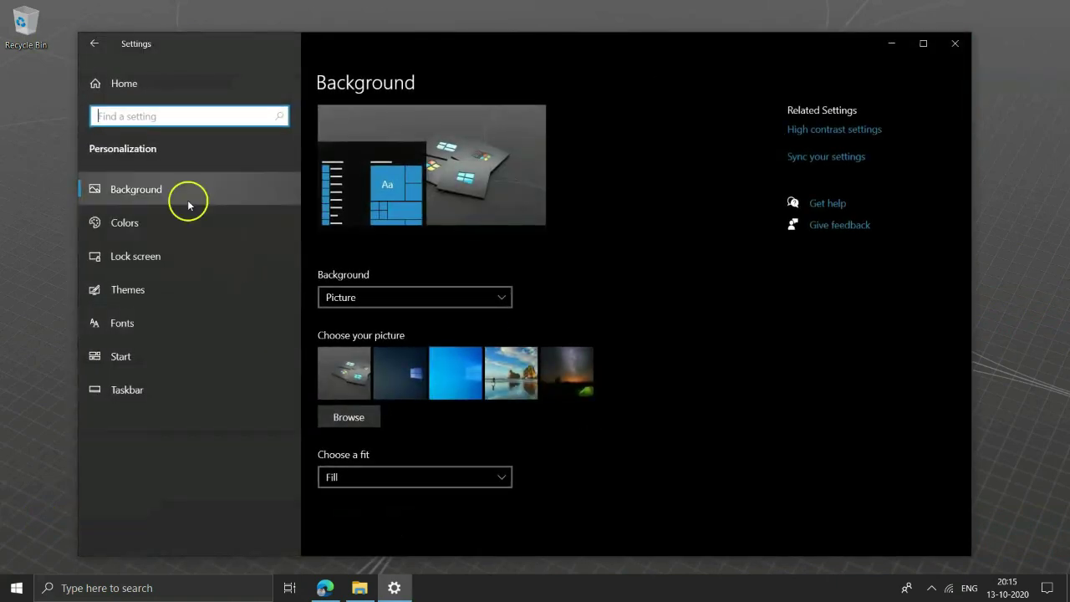
left_click(161, 223)
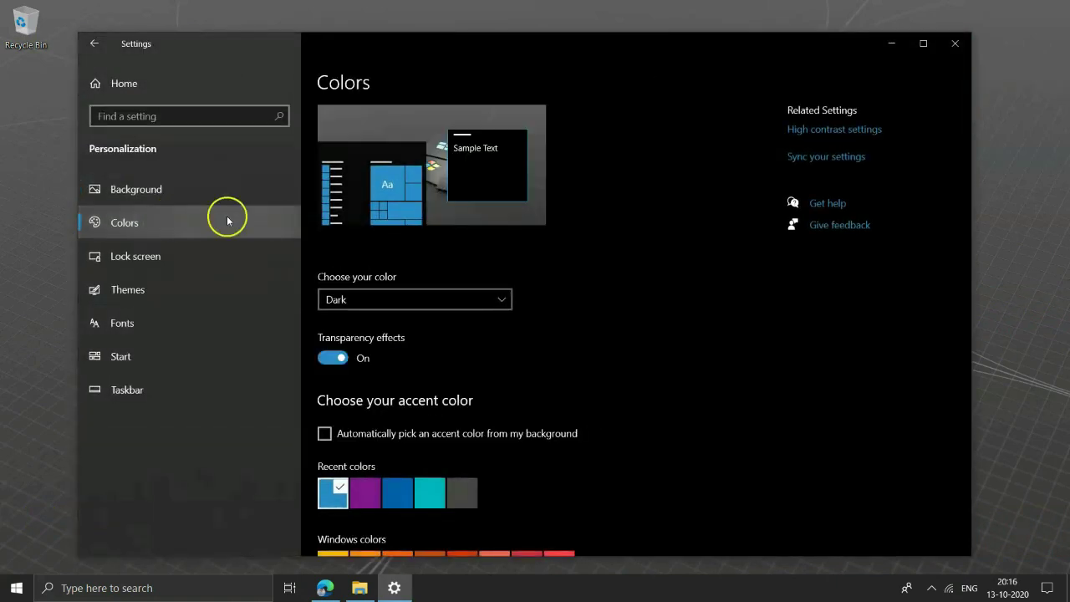
left_click(376, 301)
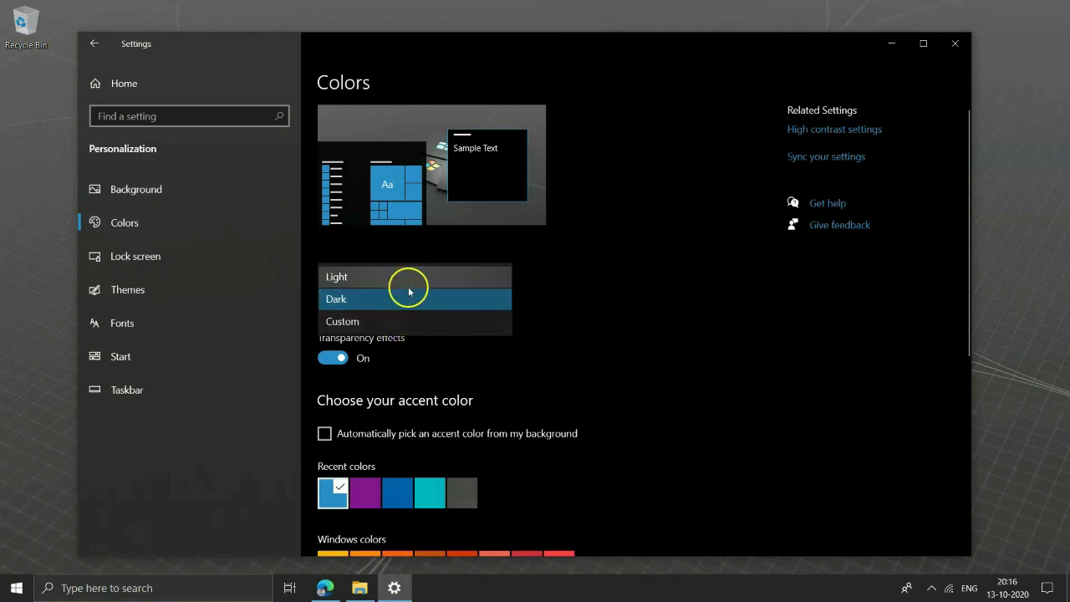
left_click(411, 278)
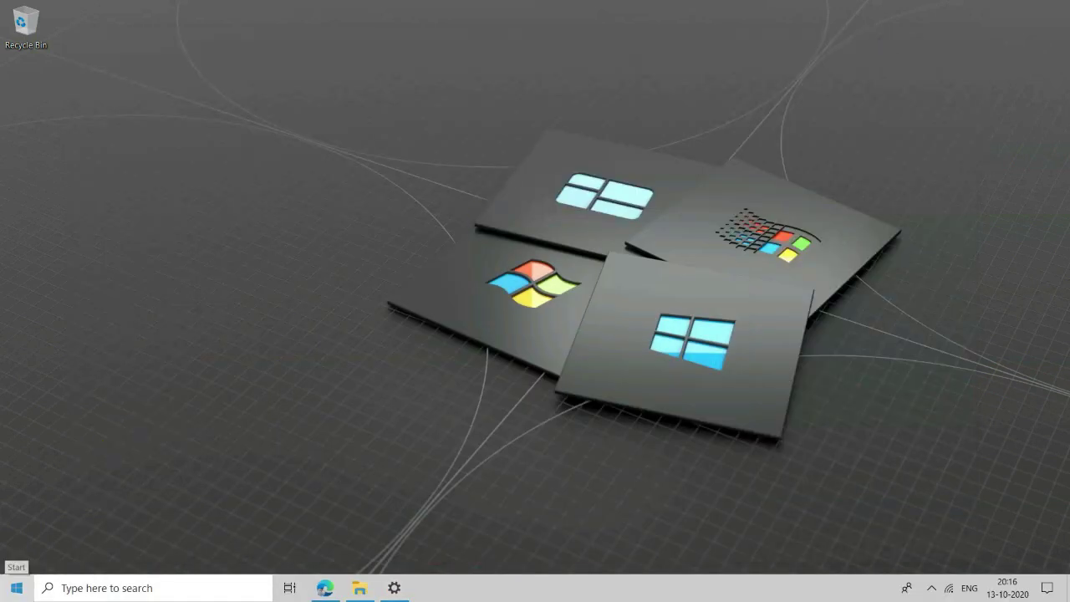
left_click(15, 588)
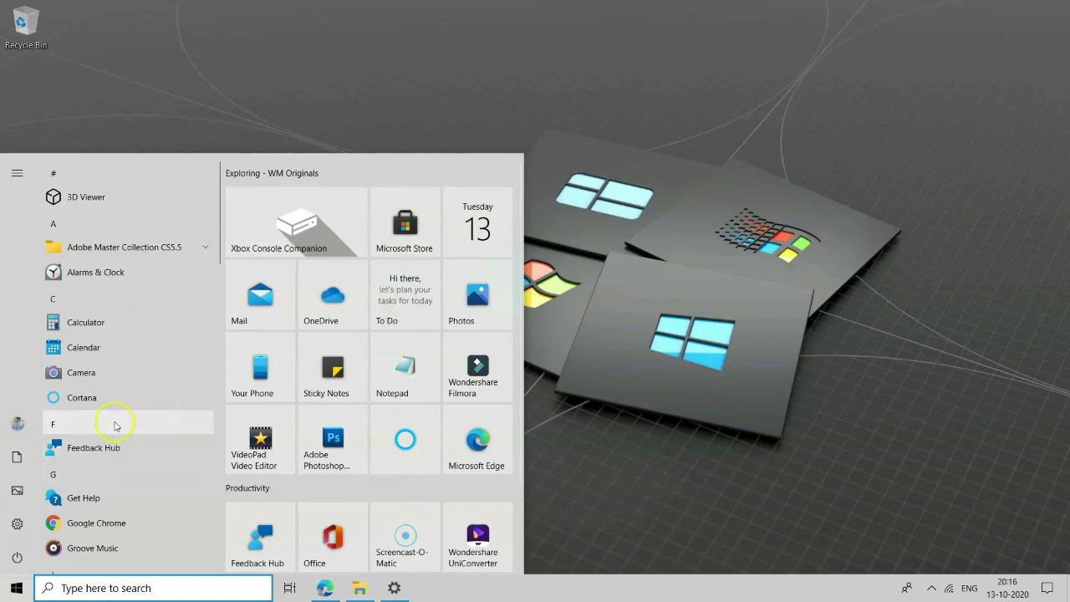
Close Start and switch the Windows colour mode back to Dark
scroll(112, 423, "down", 10)
left_click(704, 386)
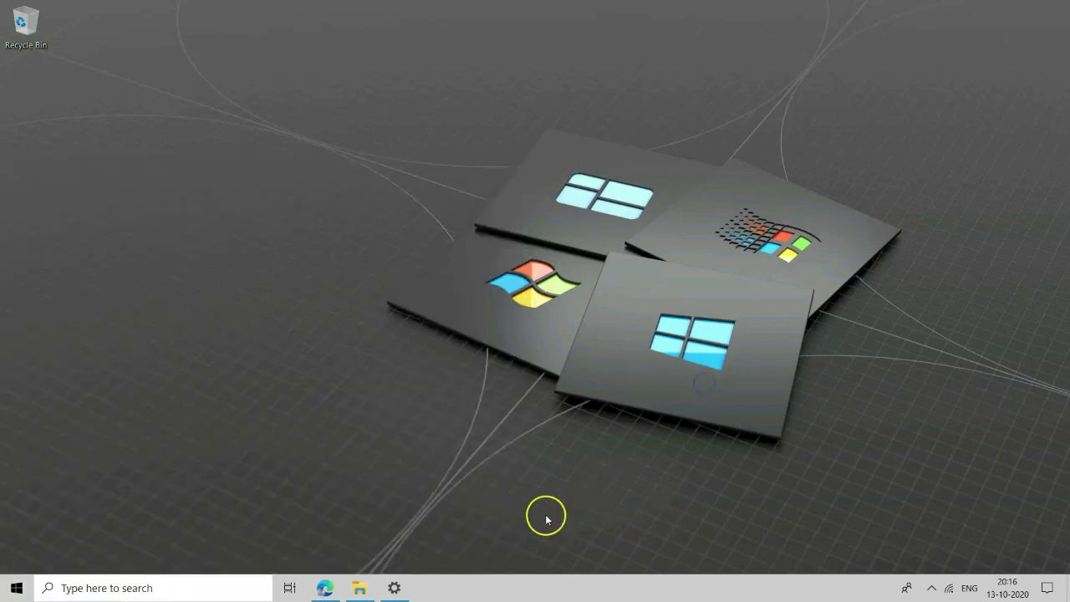
left_click(404, 595)
left_click(406, 303)
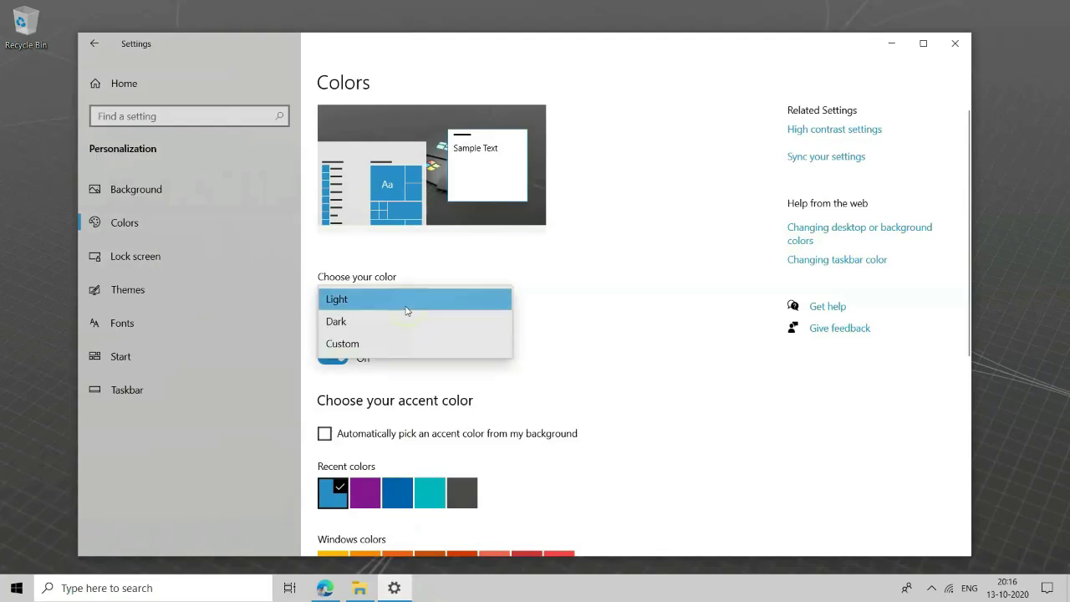
left_click(413, 331)
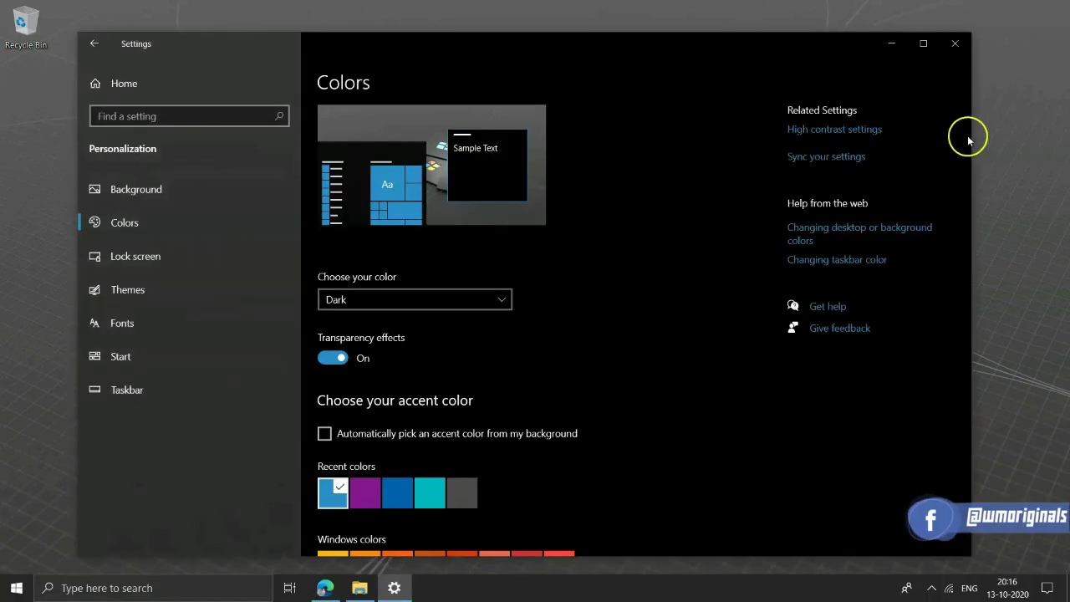
Tick 'Show accent color' for Start, taskbar, action center, and for title bars and window borders
left_click_drag(965, 140, 1035, 397)
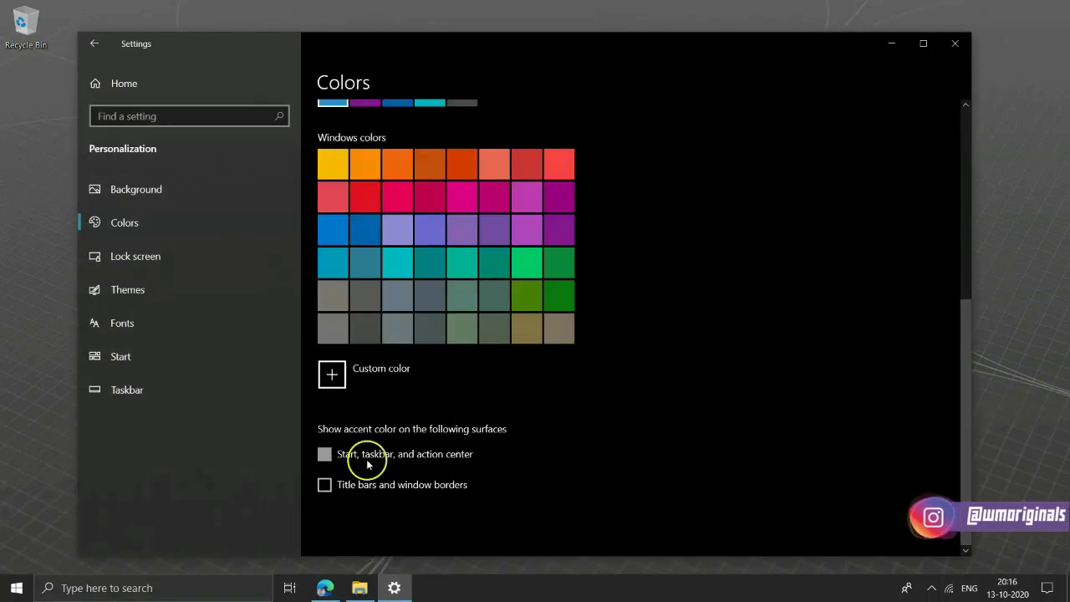
left_click(325, 455)
left_click(324, 490)
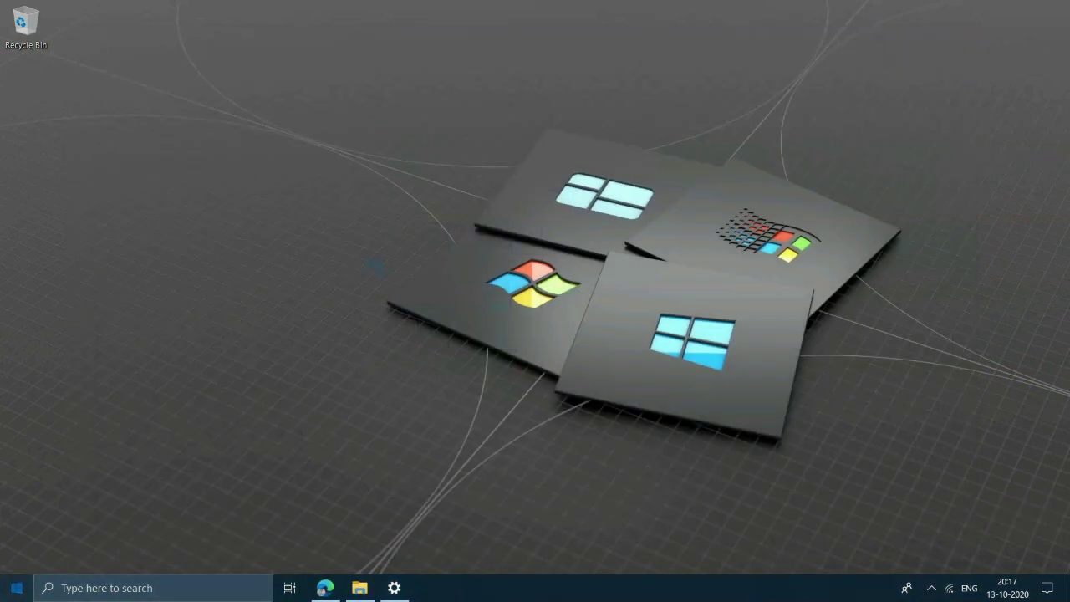
Open the blue accent-coloured Start menu, jump to the T apps, then close it
key("super")
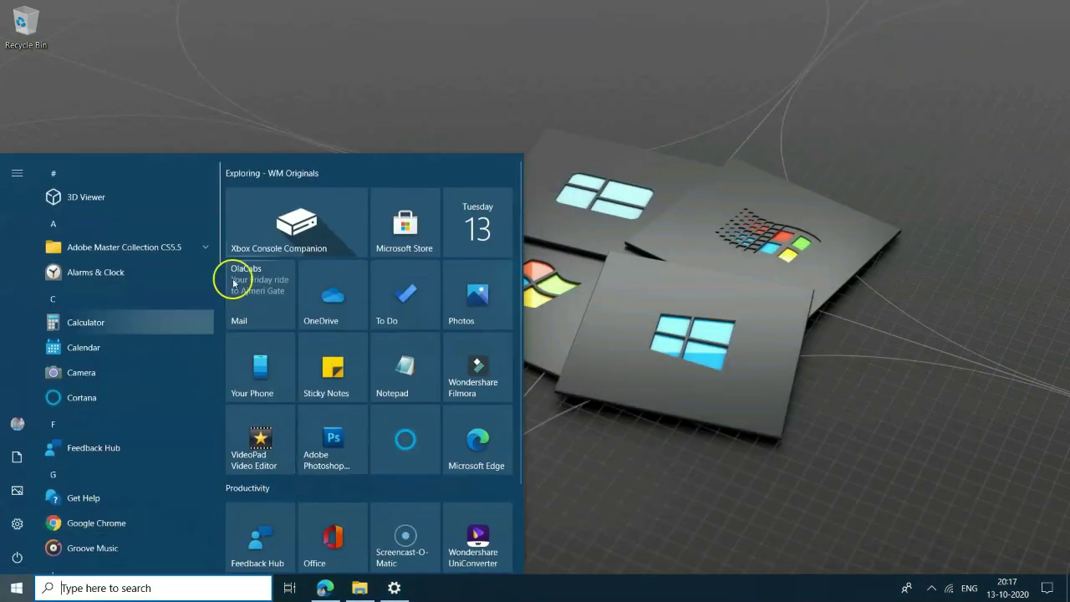
left_click(53, 415)
left_click(130, 403)
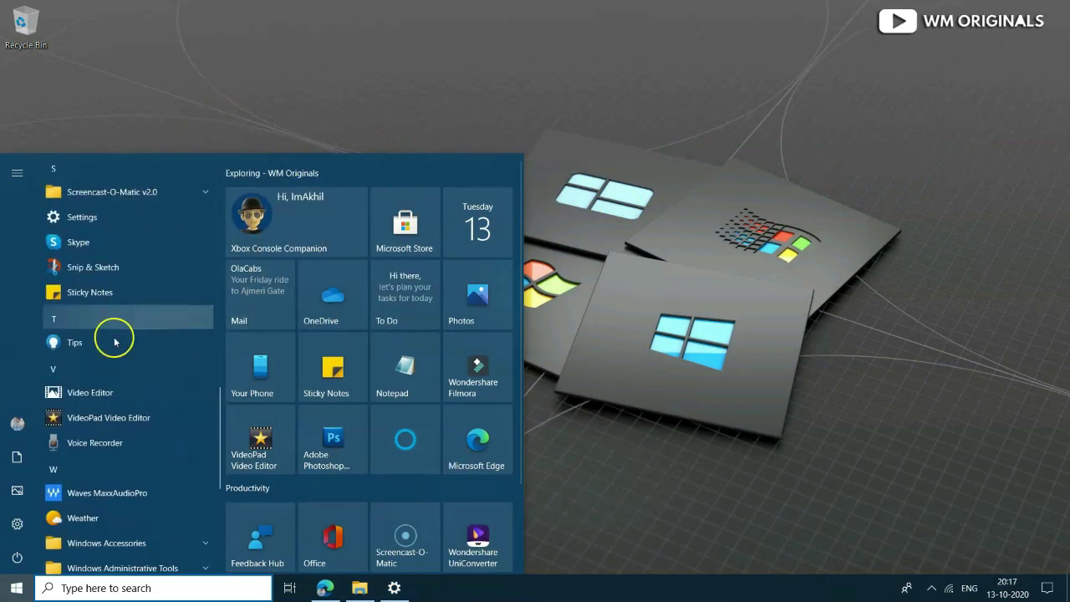
left_click(667, 314)
left_click(394, 588)
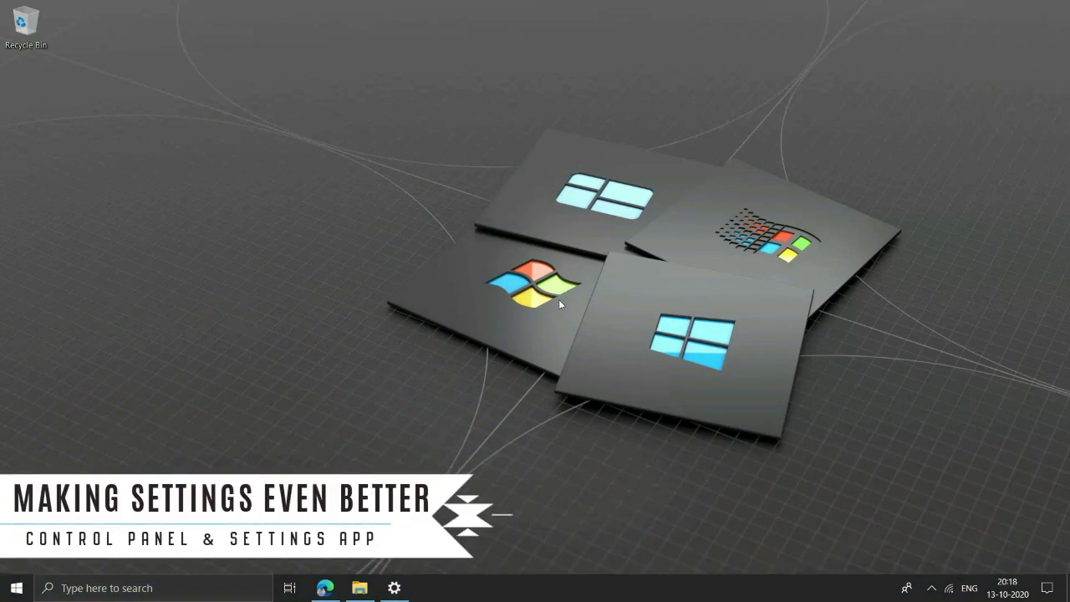
Go to System > About and copy the Windows specifications
left_click(492, 351)
left_click(455, 387)
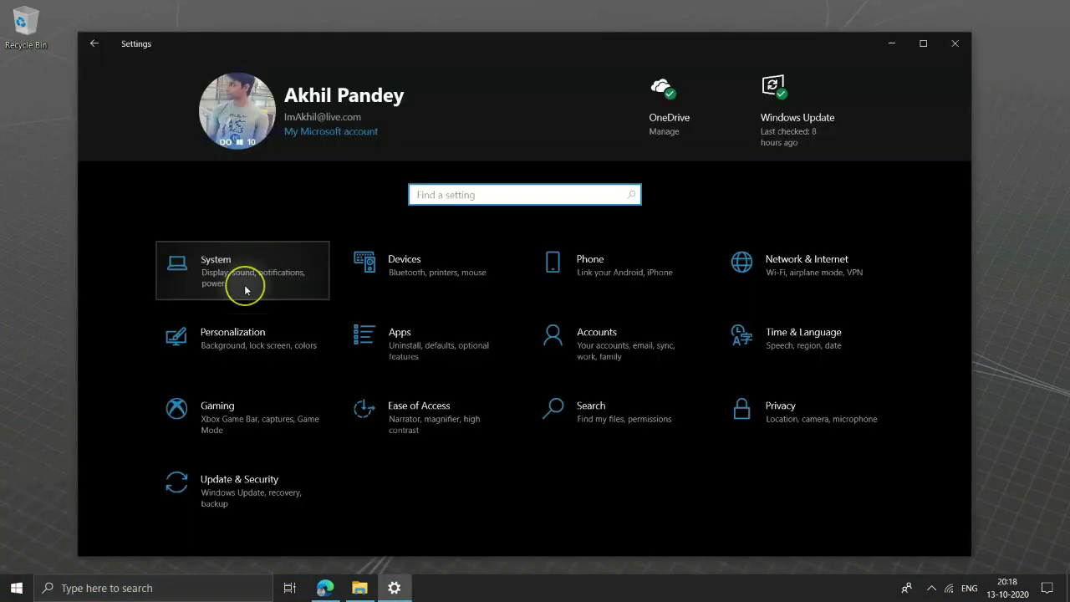
left_click(244, 282)
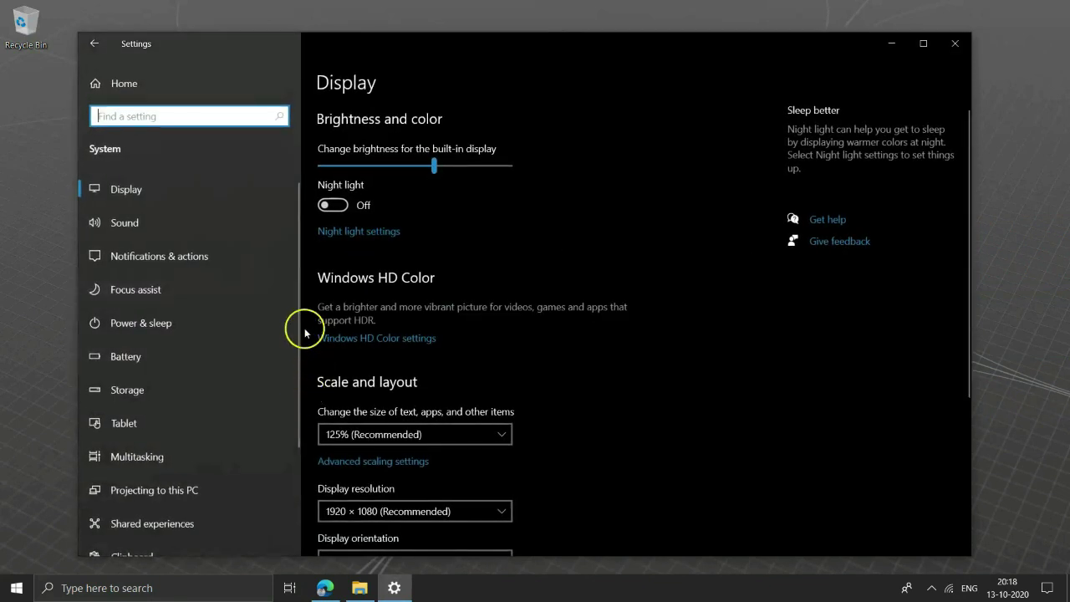
left_click_drag(297, 329, 303, 479)
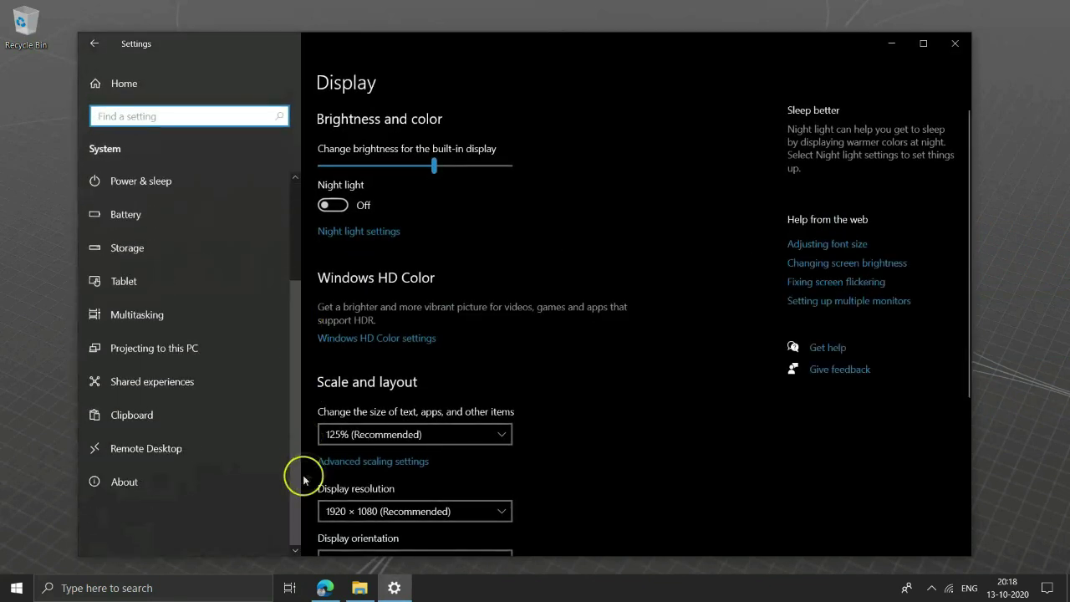
left_click(197, 477)
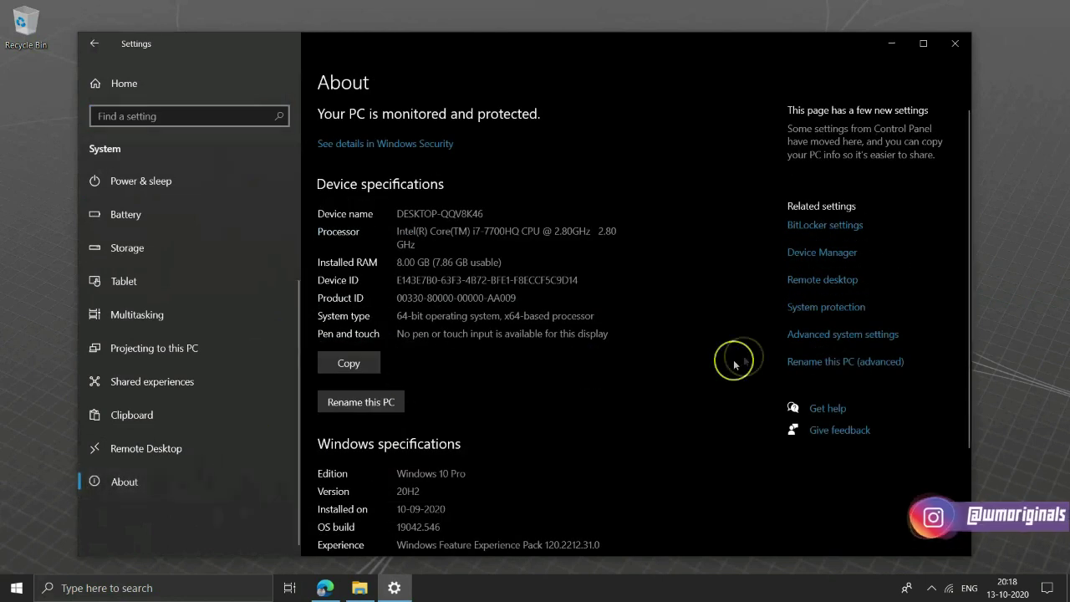
scroll(377, 335, "down", 2)
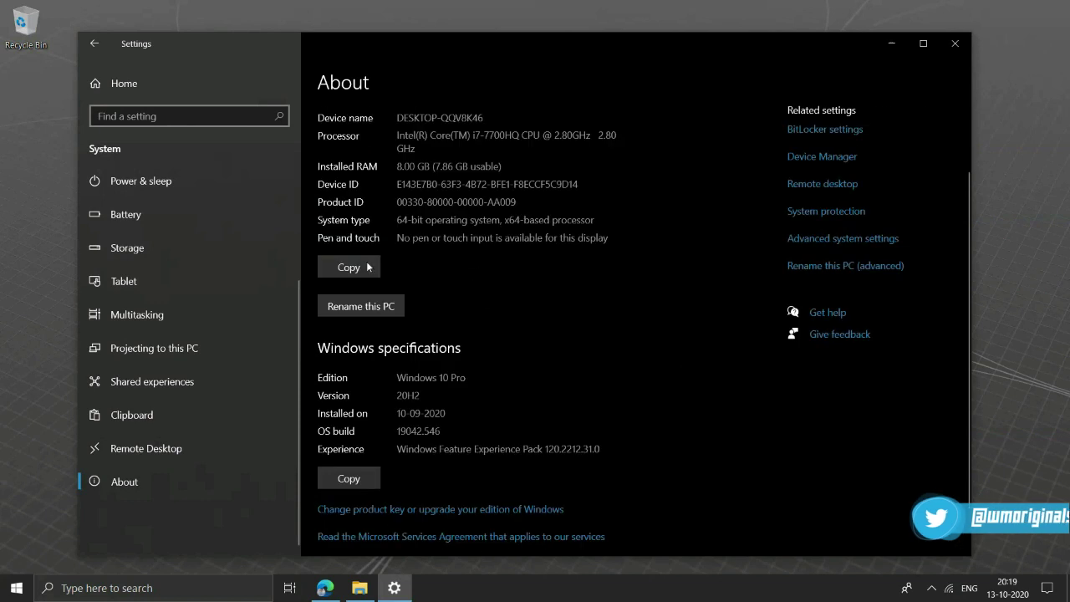
left_click(350, 478)
Launch Notepad and paste the copied spec blocks from clipboard history (Win+V)
left_click(16, 587)
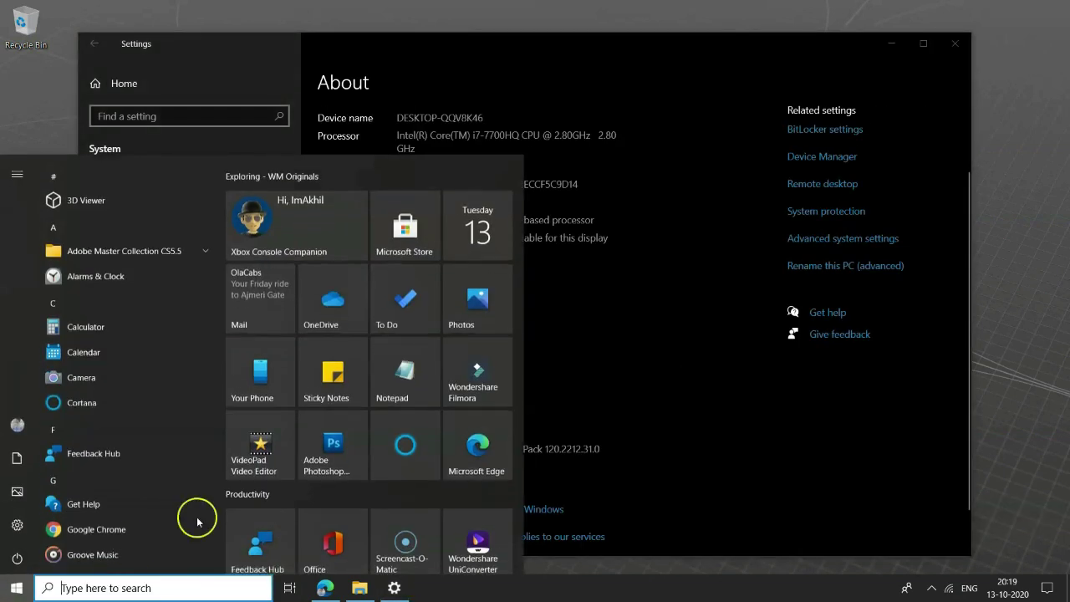
left_click(385, 380)
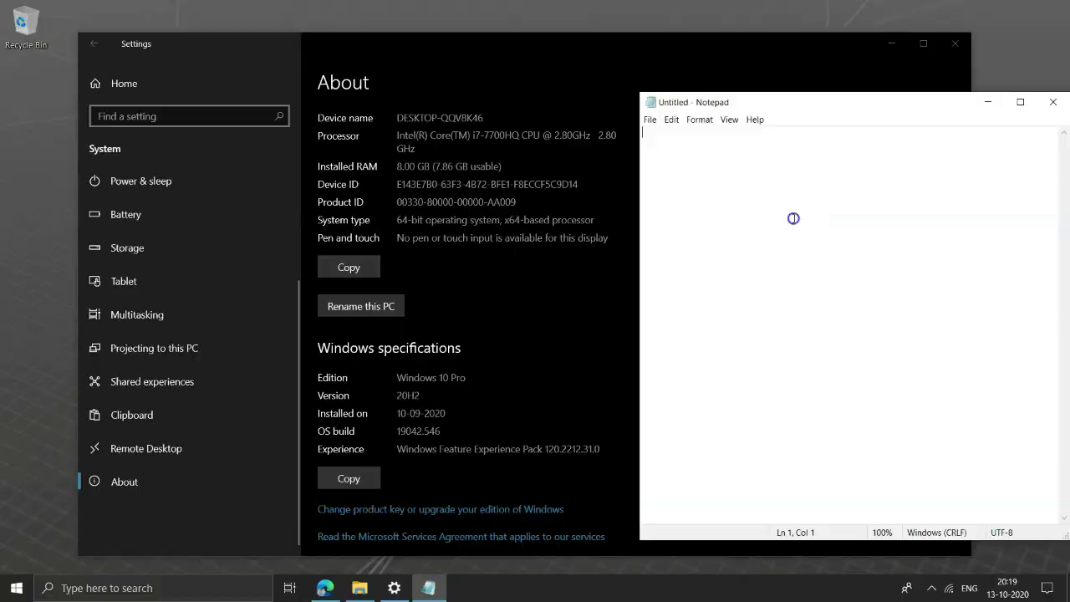
key("super+v")
left_click(707, 272)
left_click(708, 372)
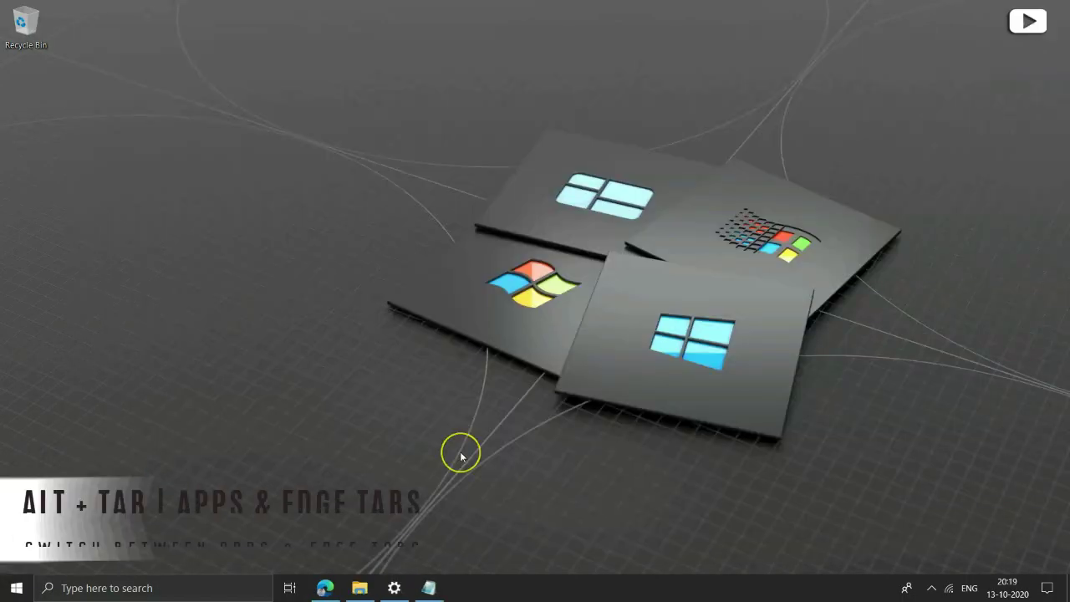
Bring Edge forward and use Alt+Tab to switch between its Facebook and YouTube tabs
left_click(326, 588)
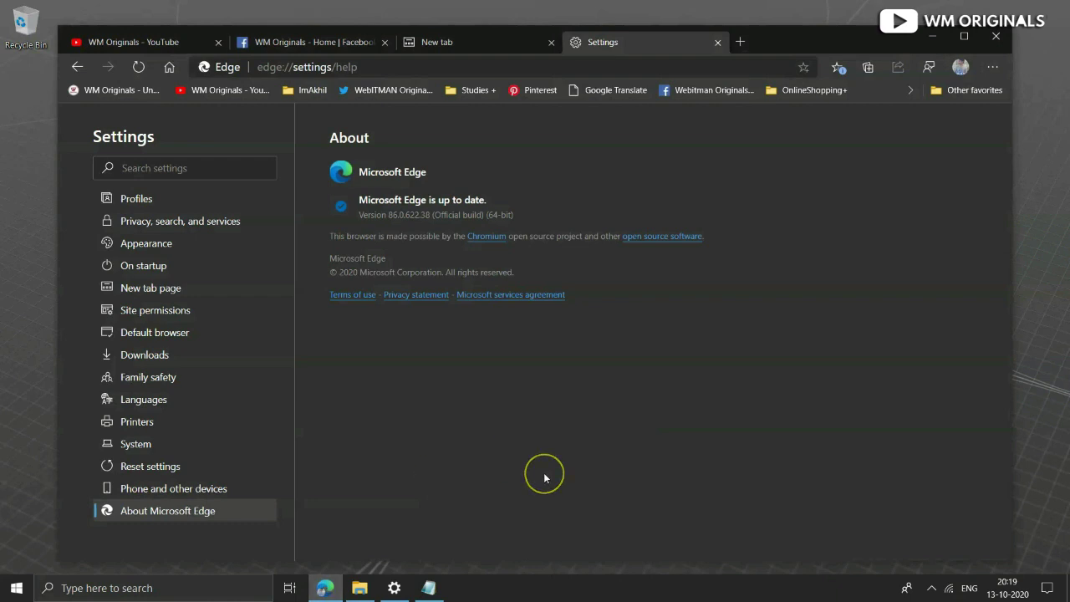
key("alt+Tab")
key("Tab")
key("Tab")
key("Tab")
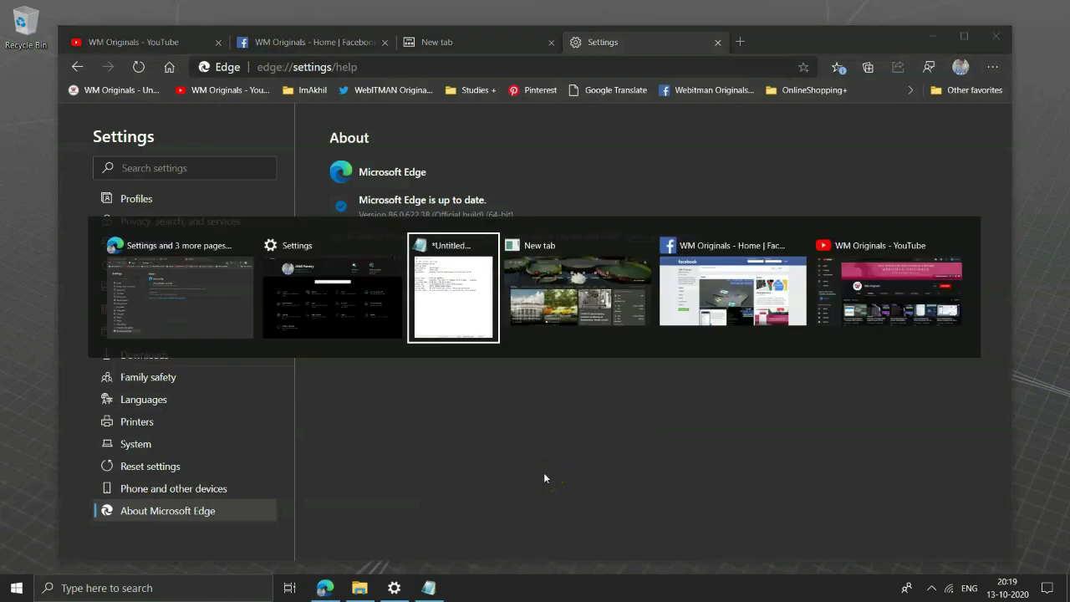
key("Tab")
key("Tab")
key("Tab")
key("Tab")
key("Tab")
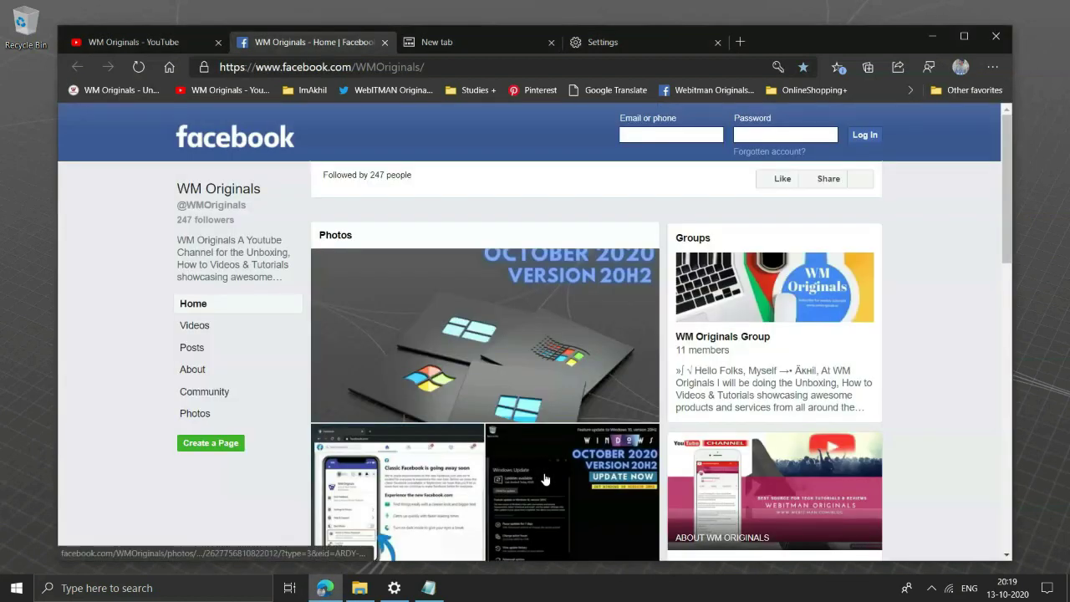
key("alt+Tab")
key("Tab")
key("Tab")
key("Tab")
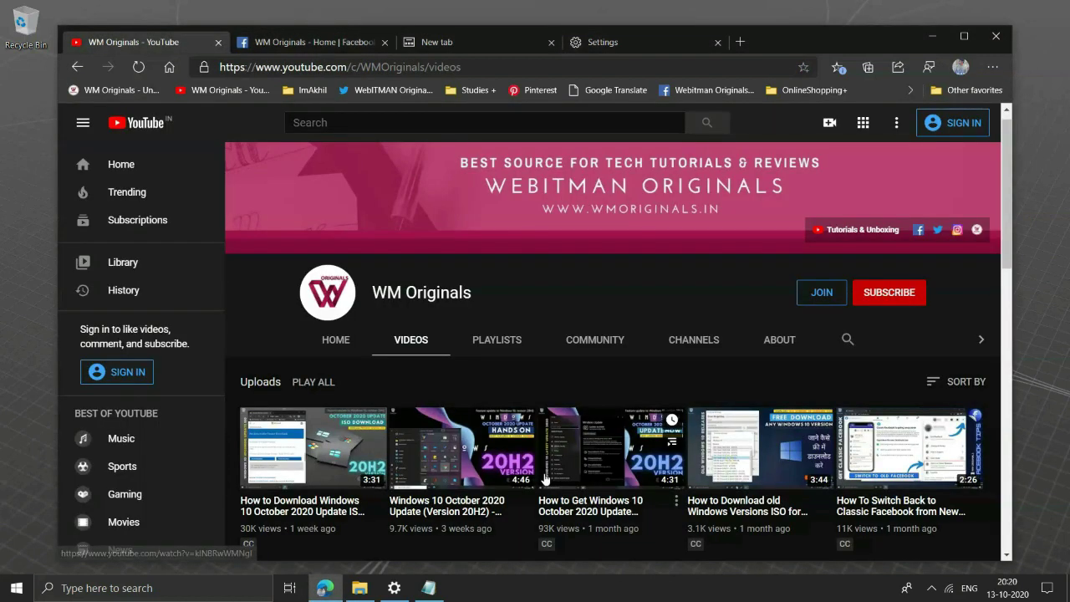
key("alt+Tab")
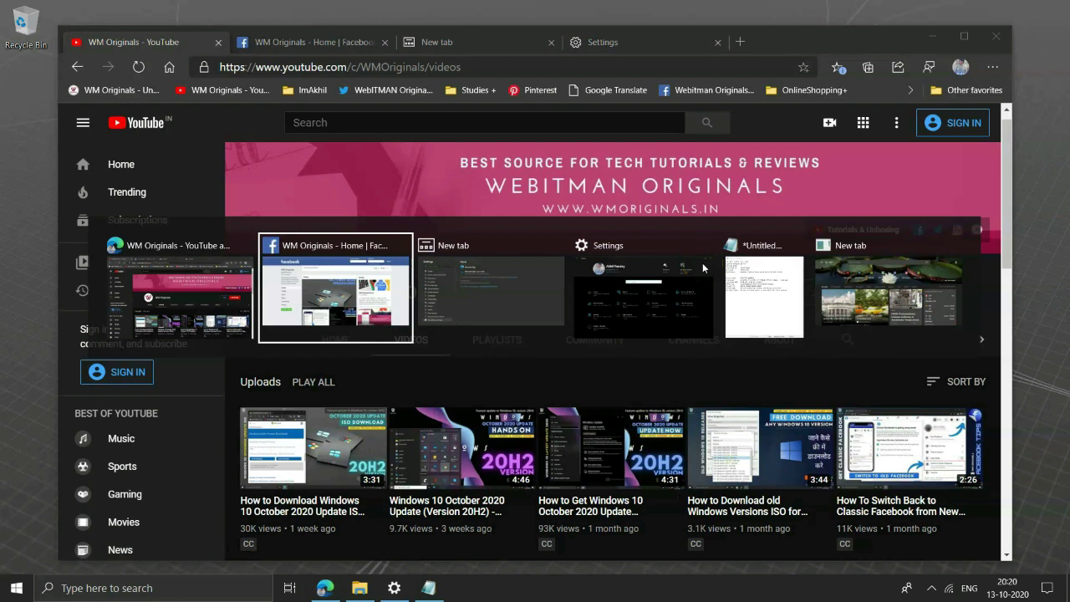
key("alt+Tab")
Alt+Tab to Edge's Settings tab, then to the Windows Settings home page
key("Tab")
key("Tab")
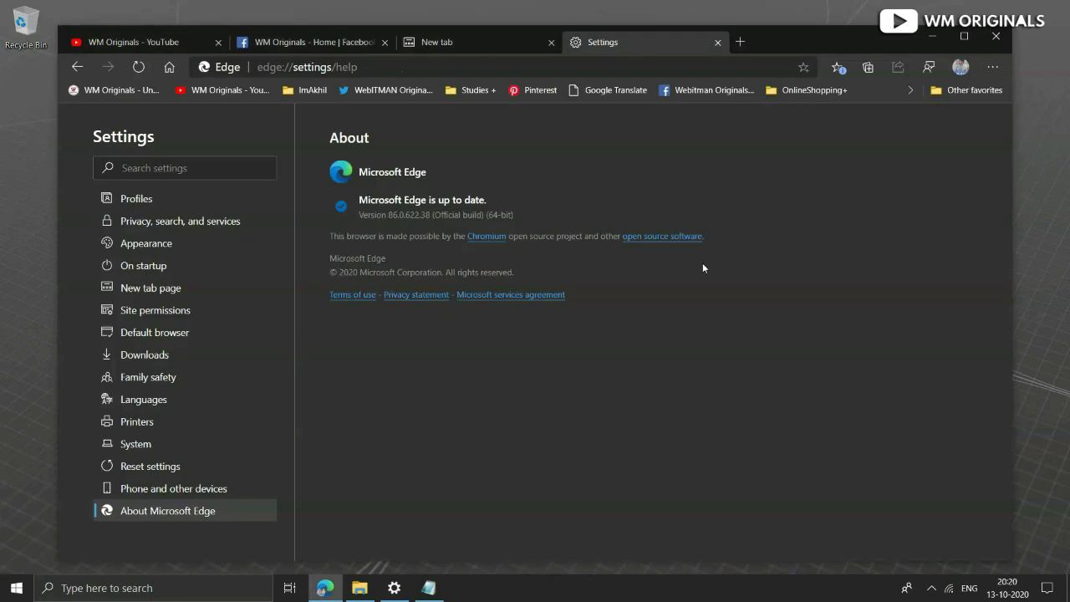
key("alt+Tab")
key("Tab")
key("Tab")
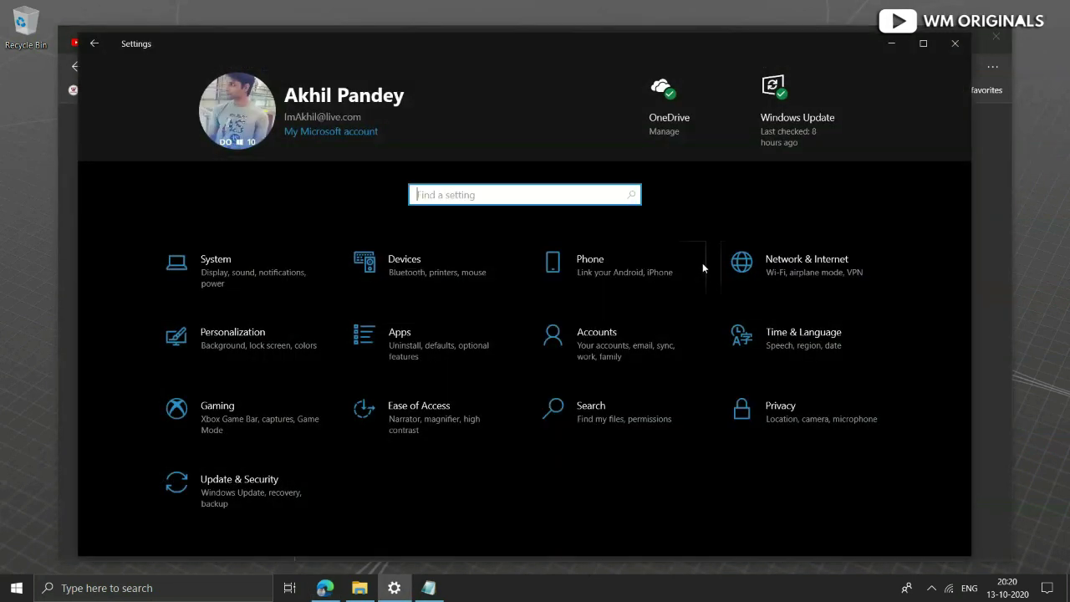
key("alt+Tab")
key("Tab")
key("Tab")
Set 'Pressing Alt + Tab shows' to 'Open windows only' in System > Multitasking
key("alt+Tab")
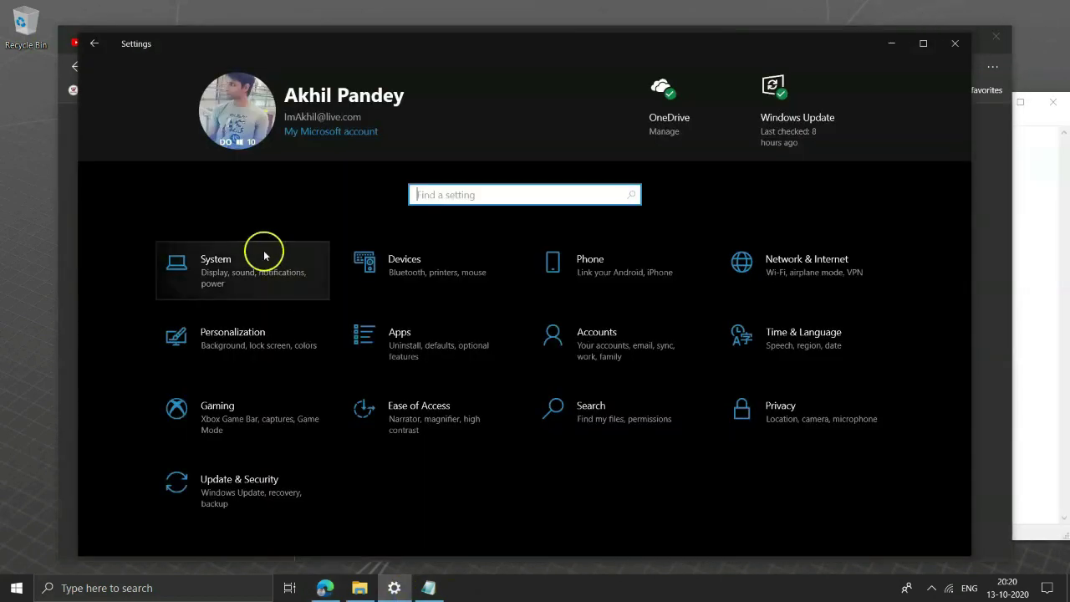
left_click(260, 286)
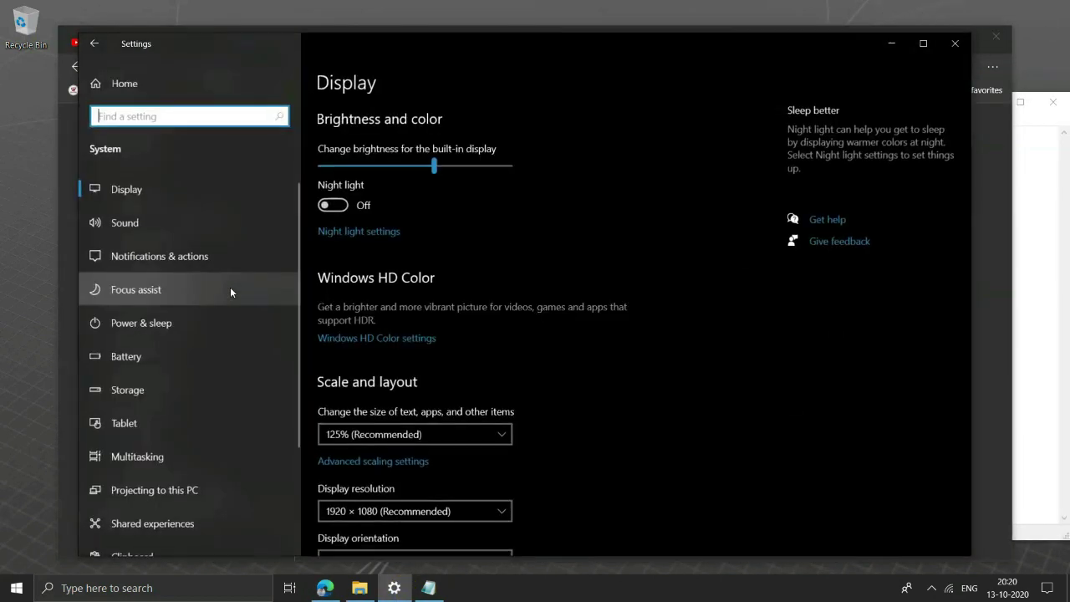
left_click(191, 456)
left_click(390, 490)
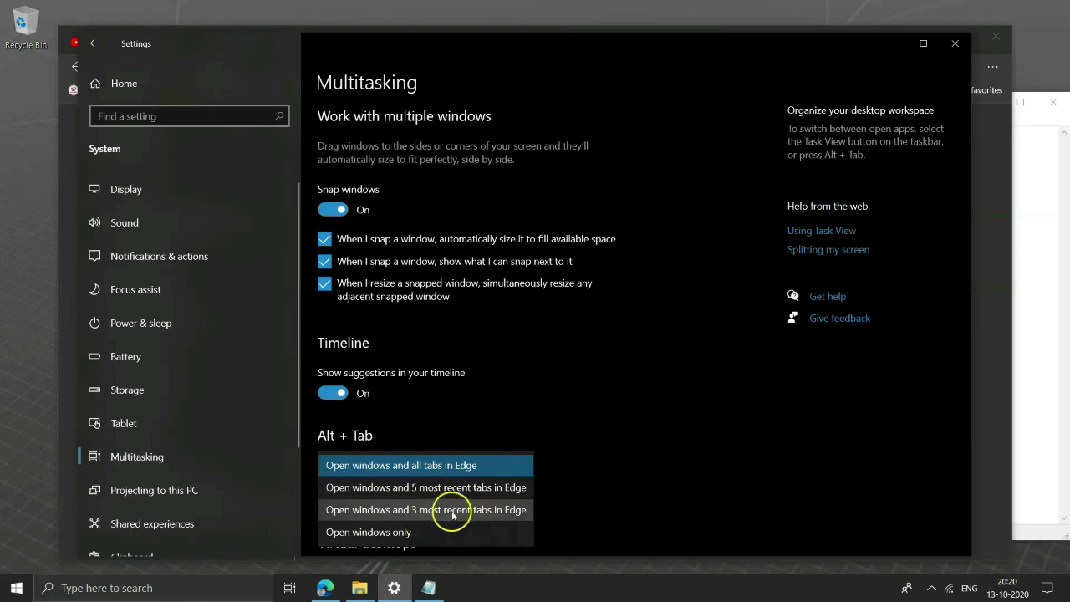
left_click(404, 528)
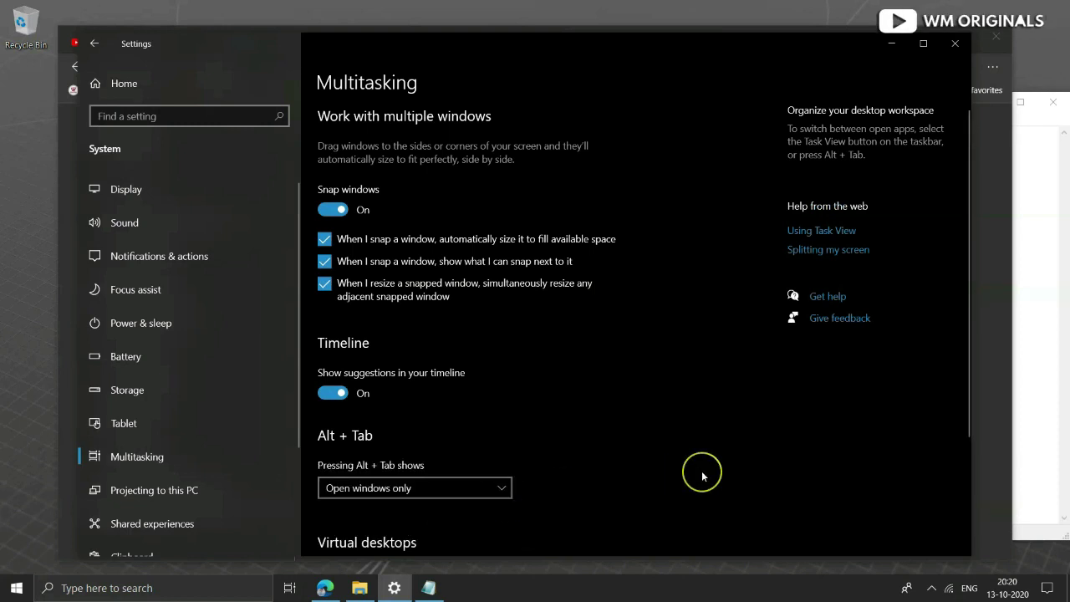
Test Alt+Tab through Notepad and Edge, then return to the Settings window
key("alt+Tab")
key("alt+Tab")
key("alt+Tab")
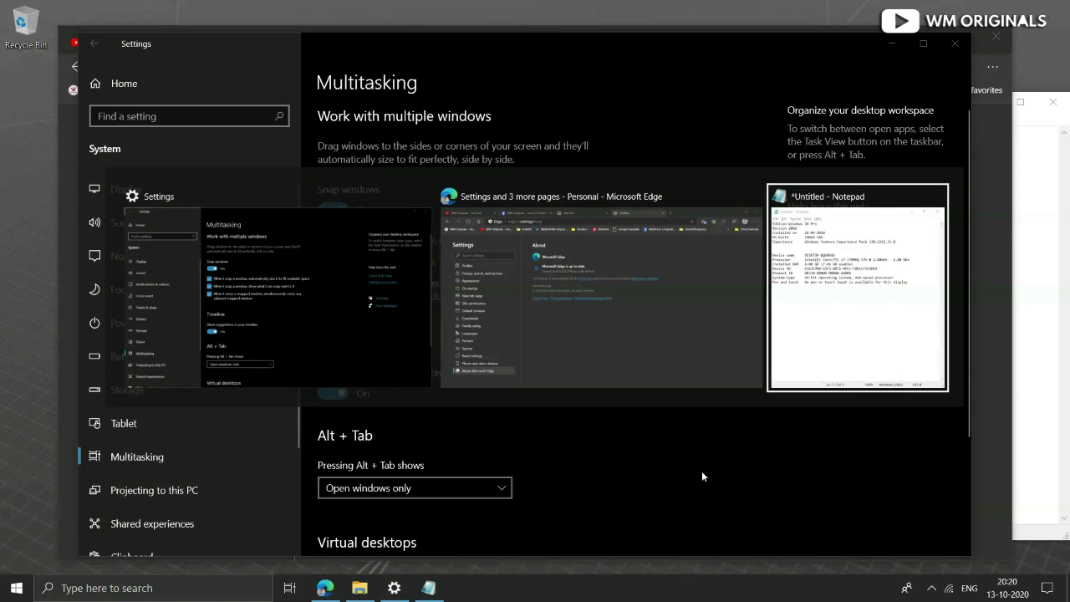
key("alt+Tab")
key("alt+Tab")
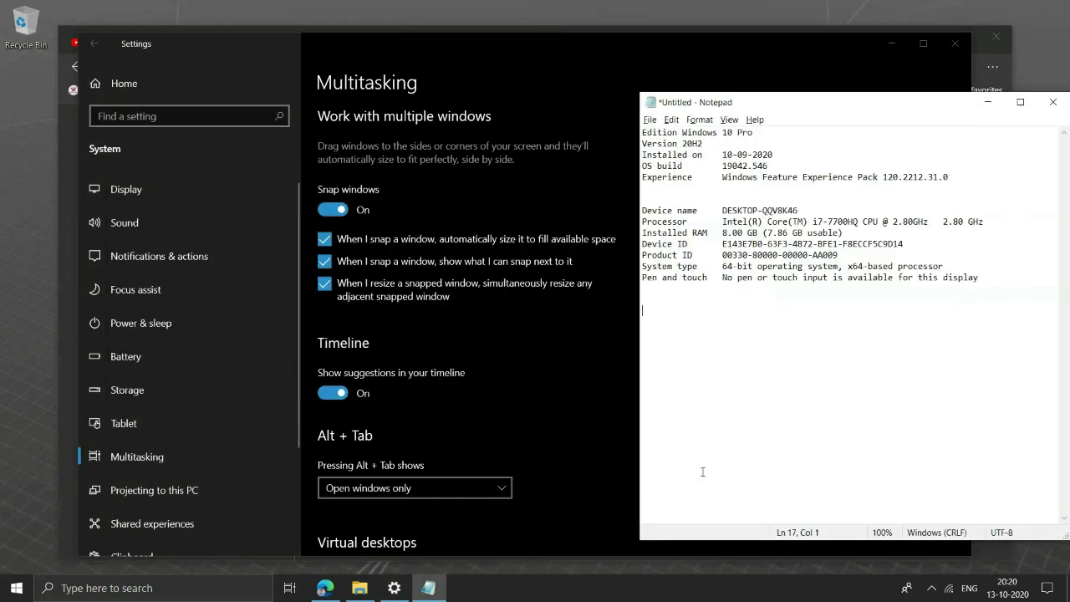
key("alt+Tab")
key("alt+Tab")
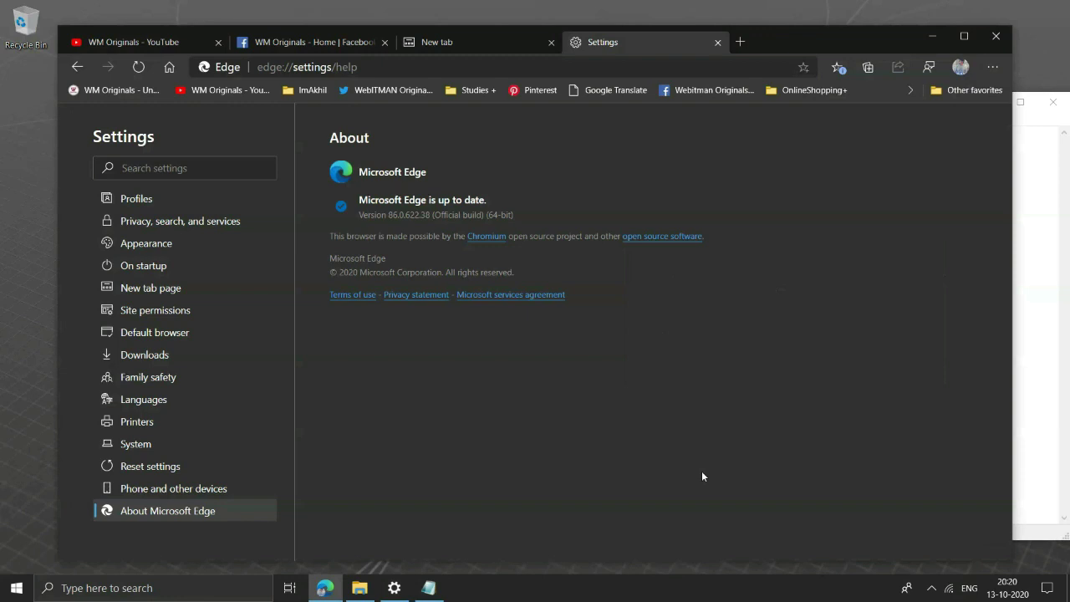
key("alt+Tab")
key("alt+Tab")
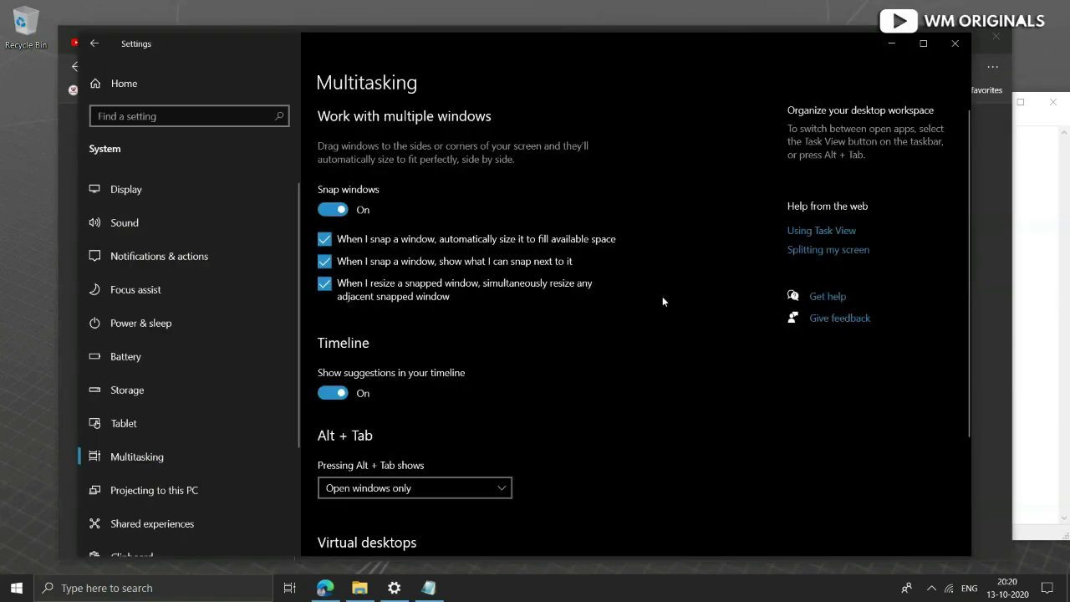
left_click(573, 370)
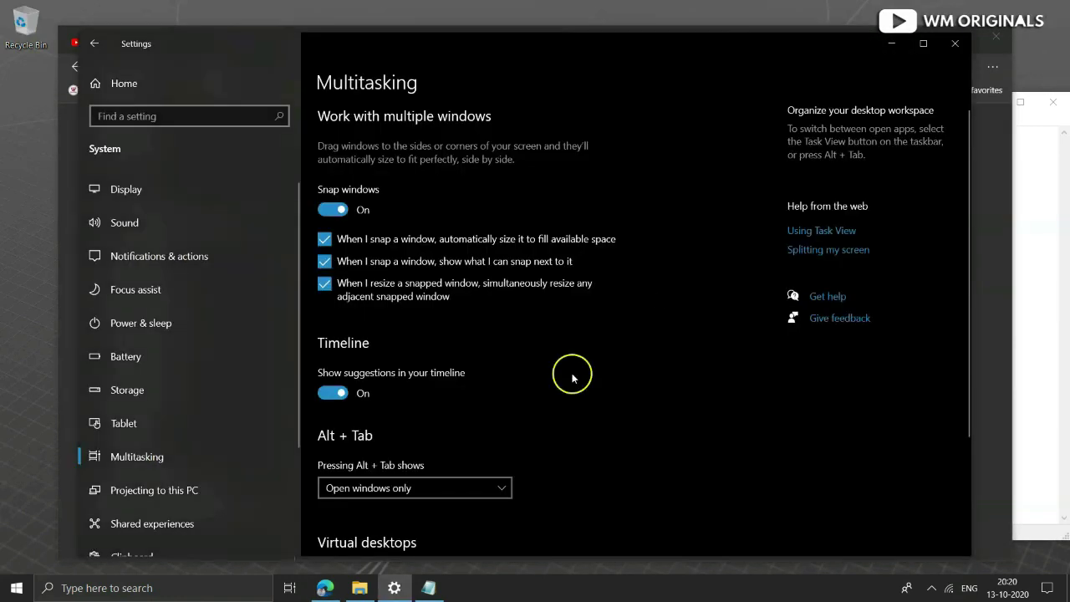